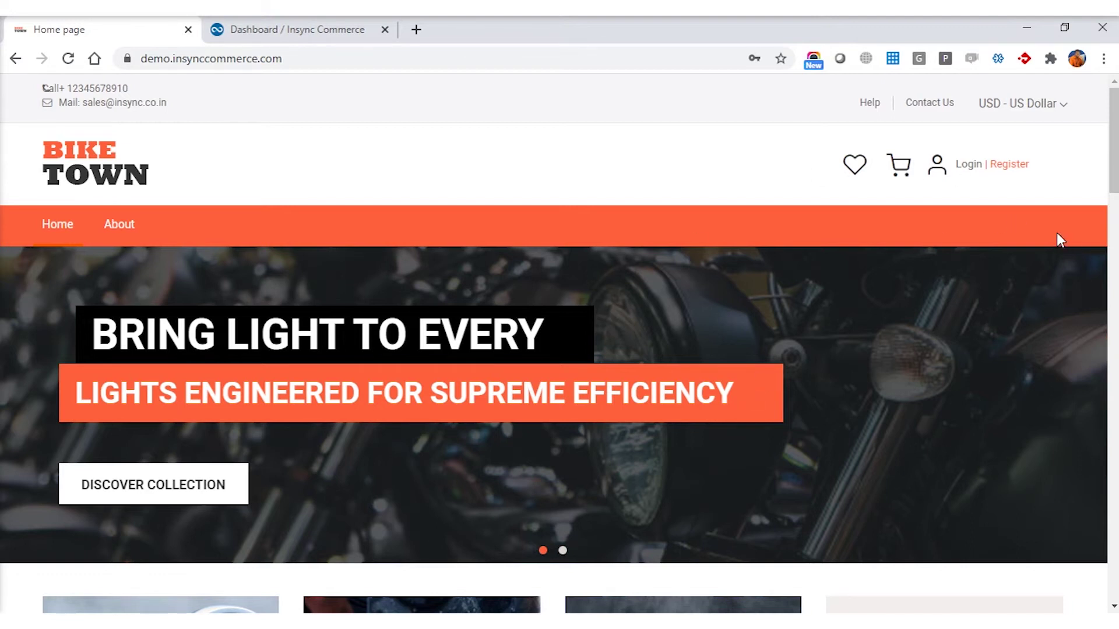
Step: Switch from the Bike Town storefront tab to the InSync Commerce admin Dashboard tab
click(282, 35)
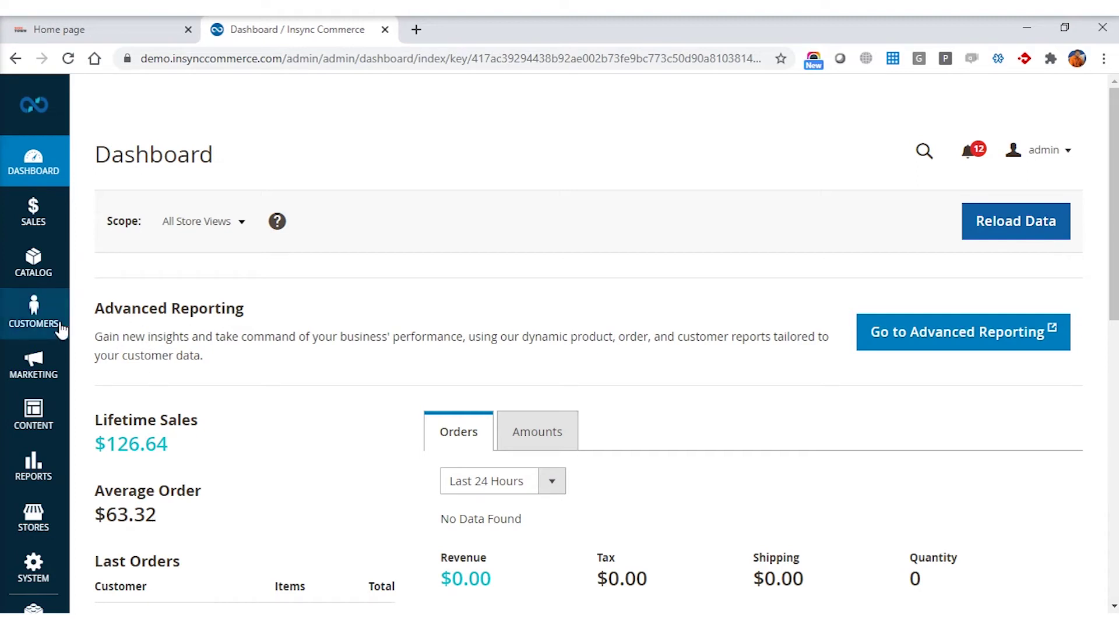
Step: From Customers > All Customers, open the Camarena Limited row for editing
click(42, 316)
click(131, 171)
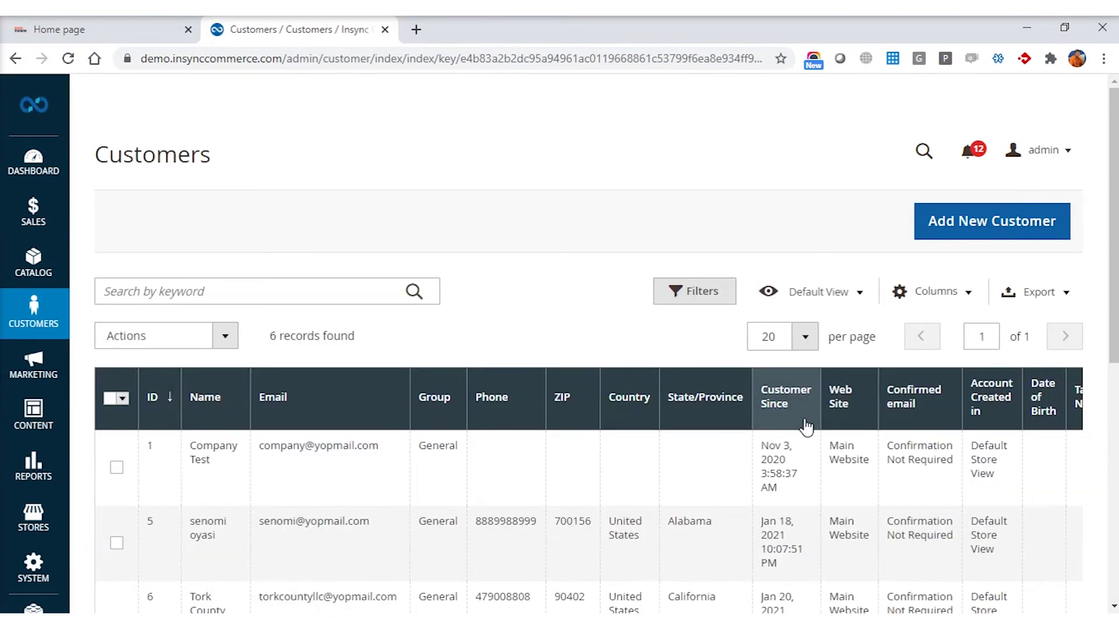
scroll(806, 427, down, 6)
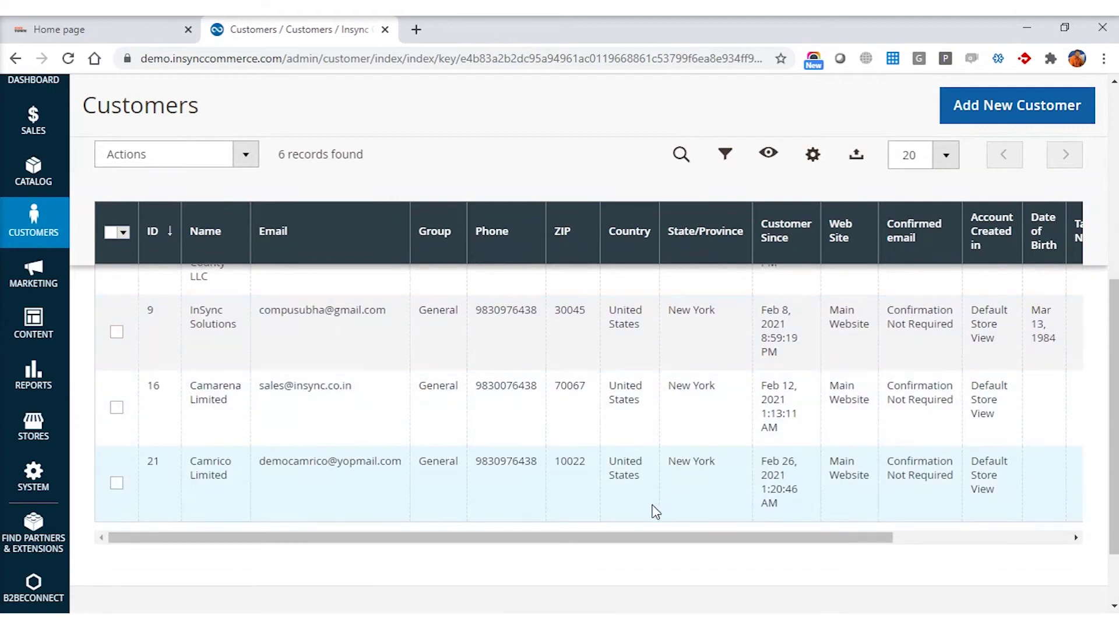
drag(626, 543, 831, 567)
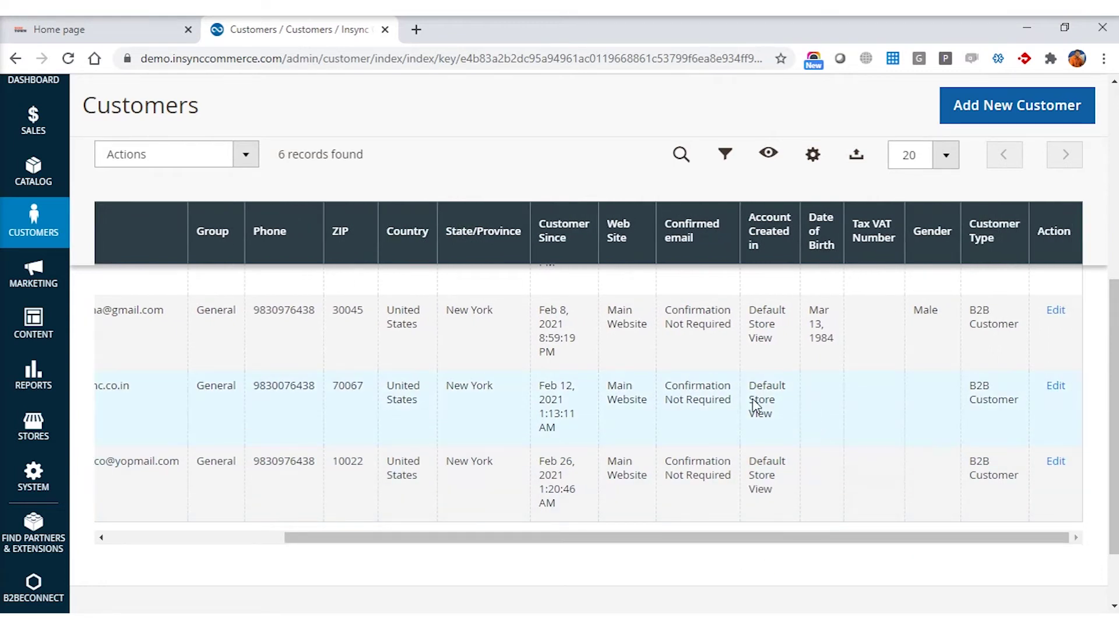
drag(432, 545, 286, 541)
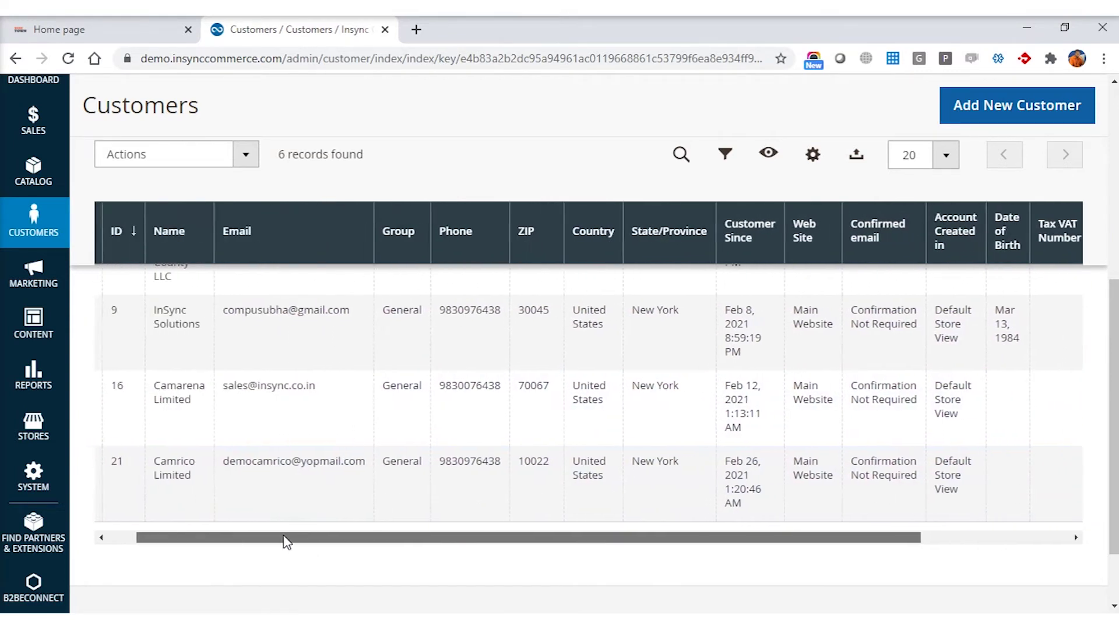
drag(411, 542, 806, 551)
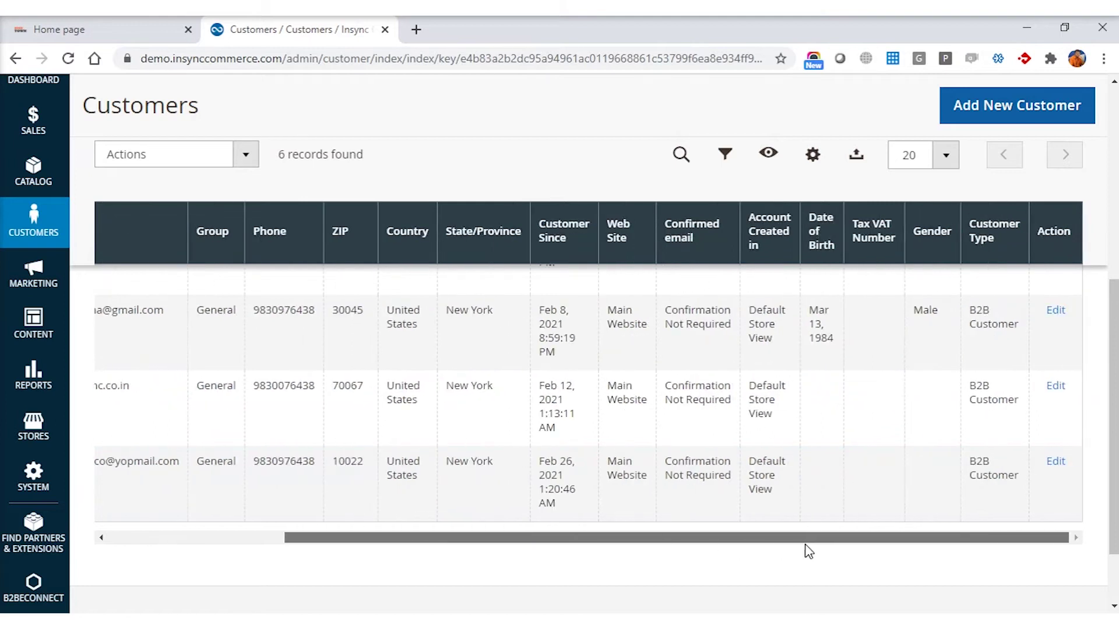
click(1056, 387)
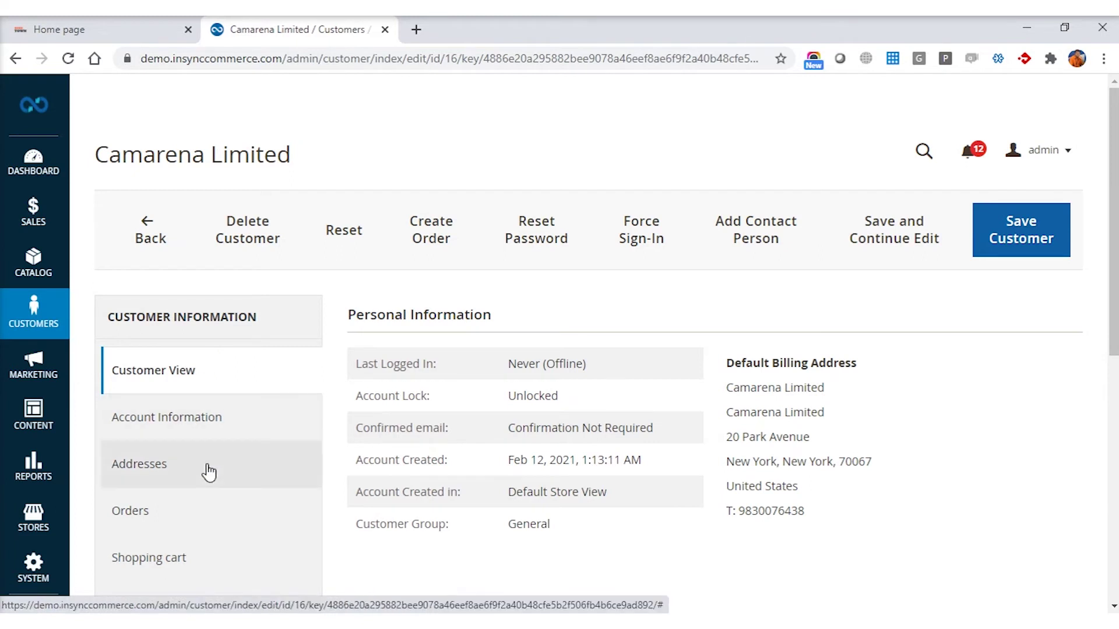
Step: On Camarena Limited's Category Discount tab, add a new row with discount factor 15, leaving its category unchosen
scroll(207, 469, down, 2)
scroll(209, 472, down, 4)
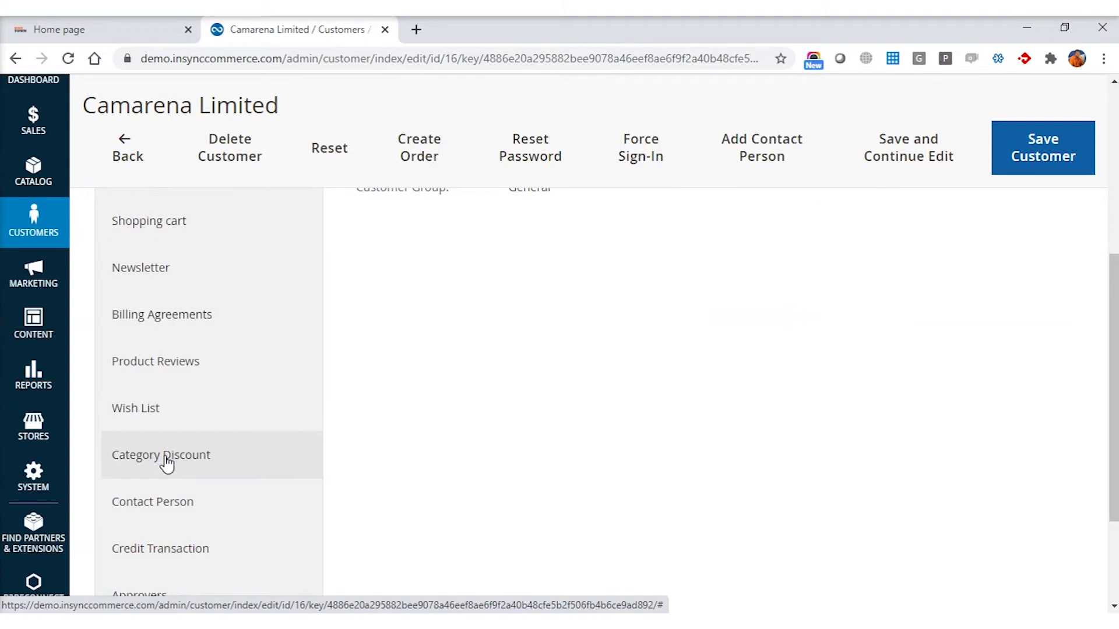
click(167, 464)
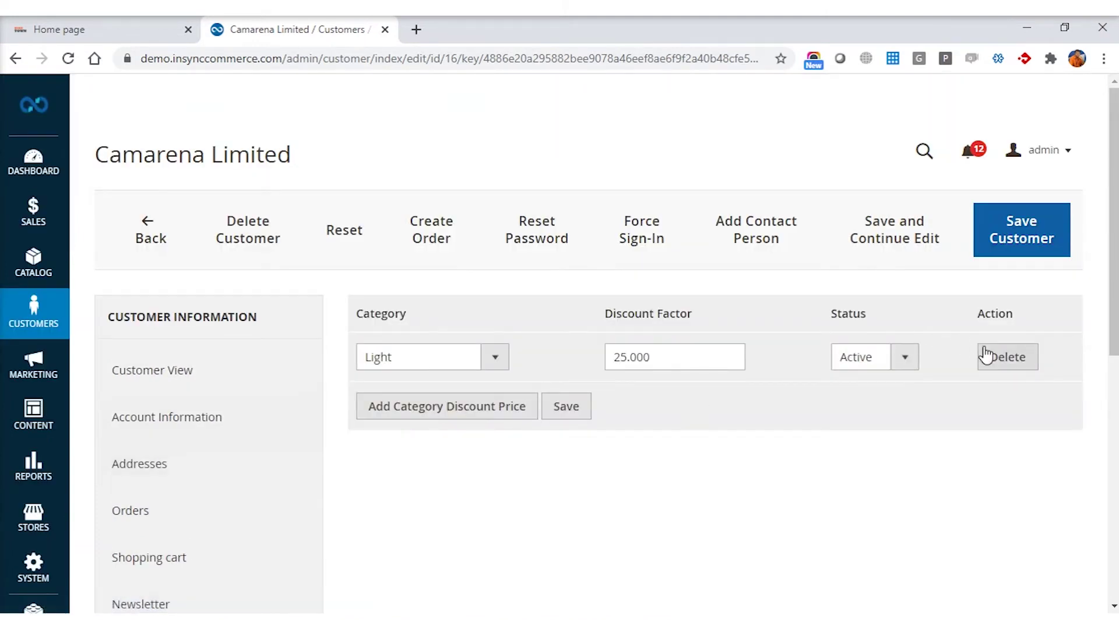
click(467, 417)
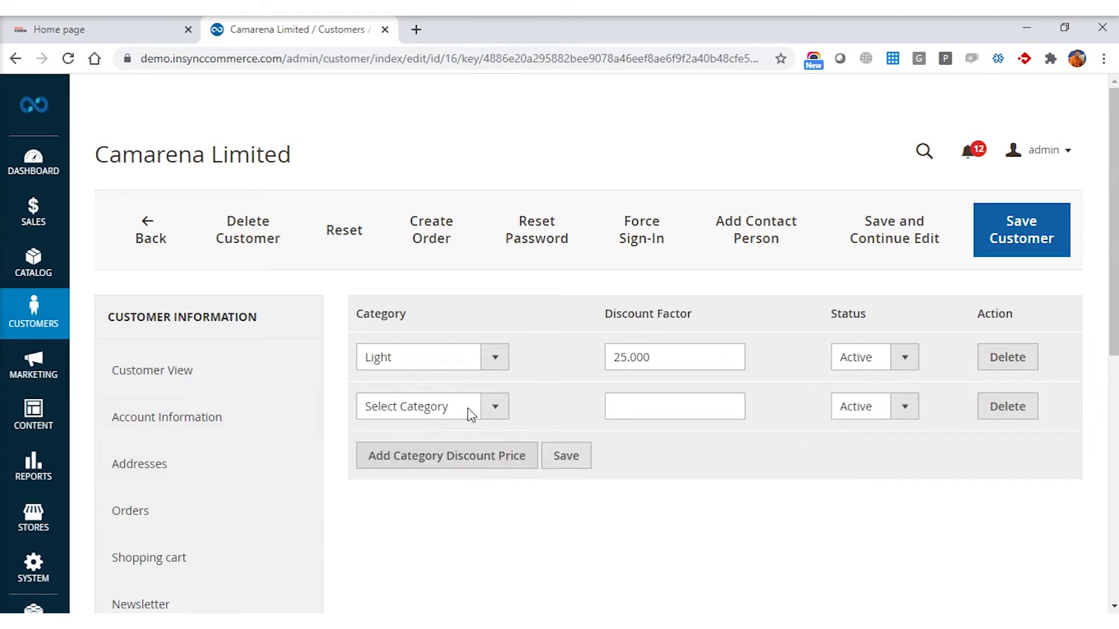
click(494, 406)
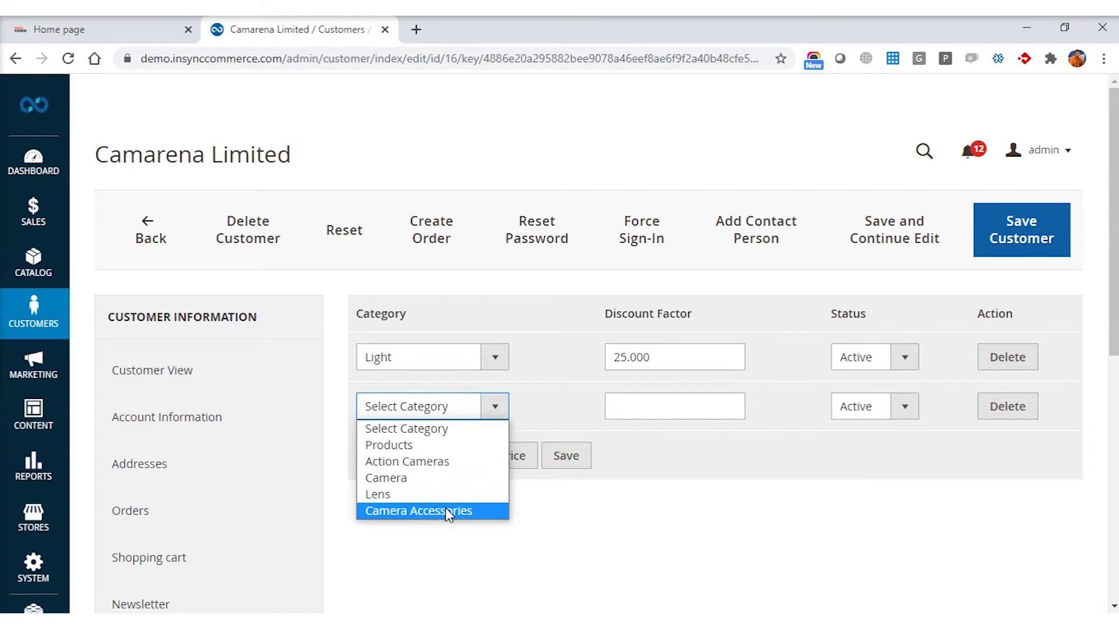
click(554, 403)
click(643, 405)
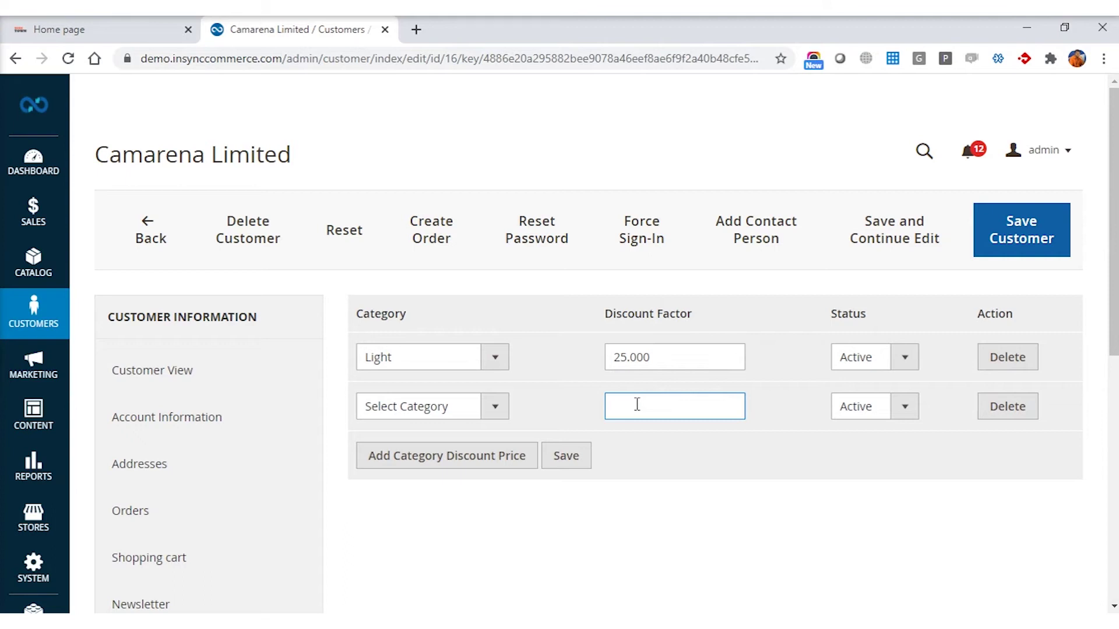
text(10)
text(5)
Step: Check the regular prices of the four Light products on the storefront, then return to the admin tab
click(75, 33)
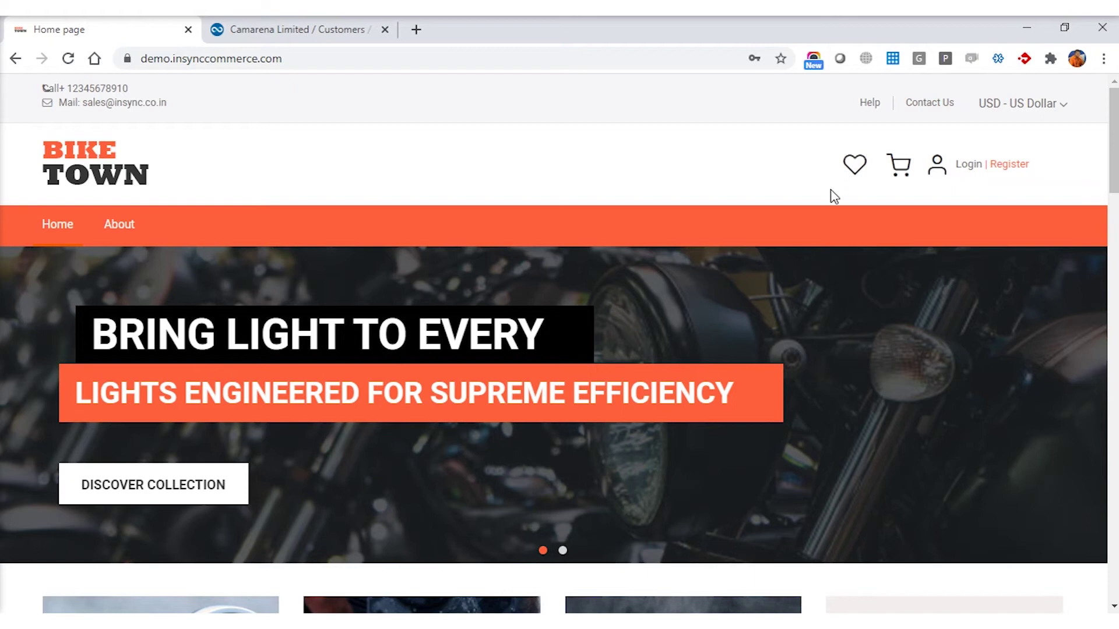
click(115, 495)
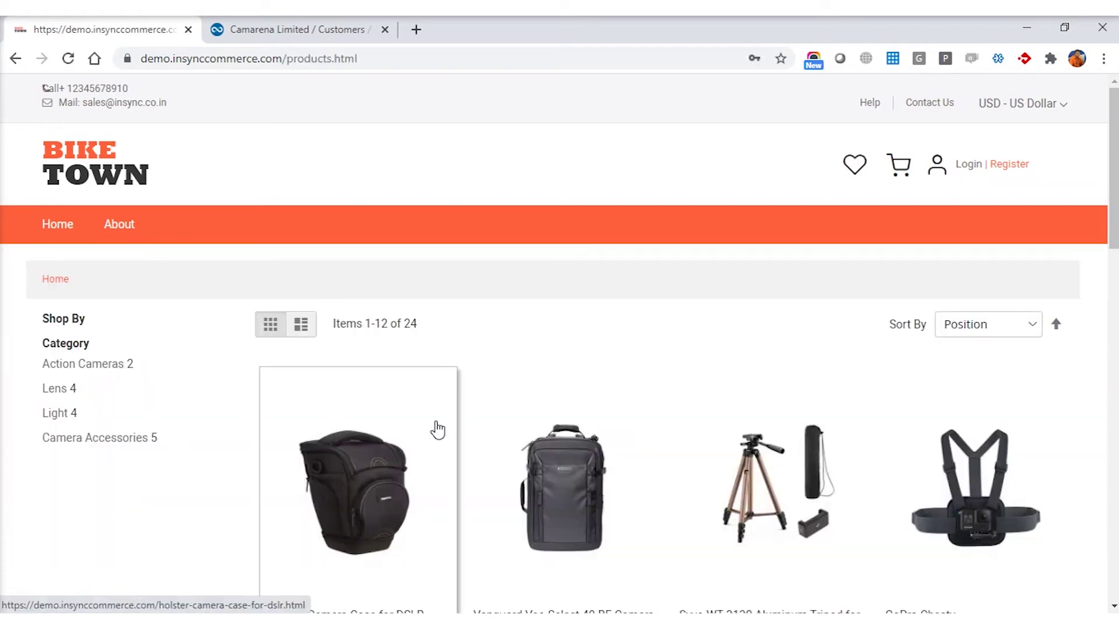
scroll(437, 430, down, 1)
click(63, 344)
scroll(569, 447, down, 2)
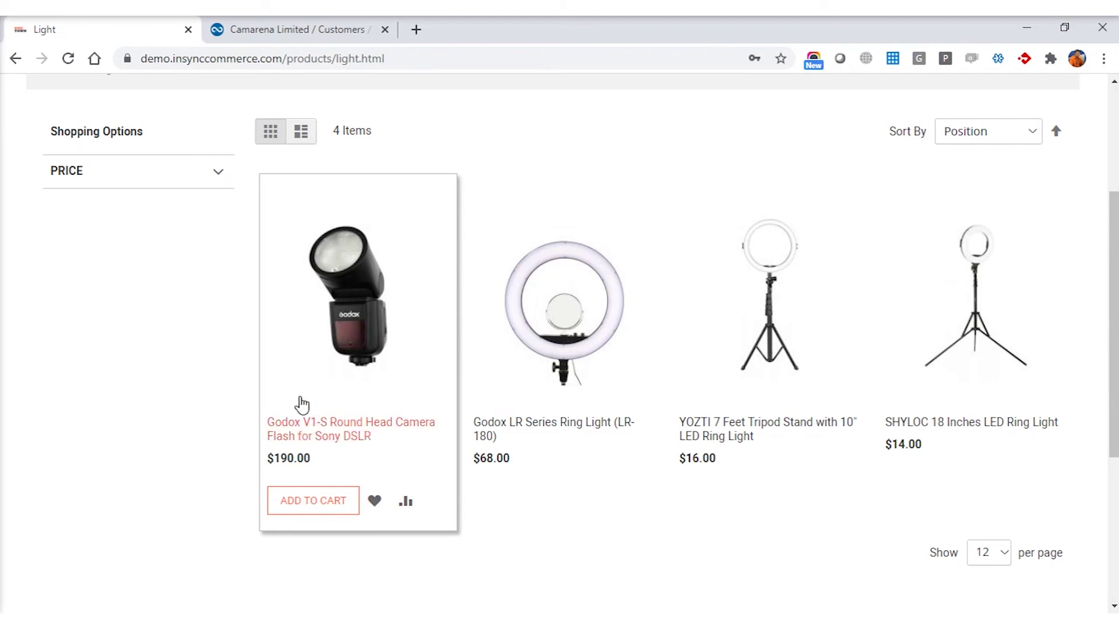
click(277, 31)
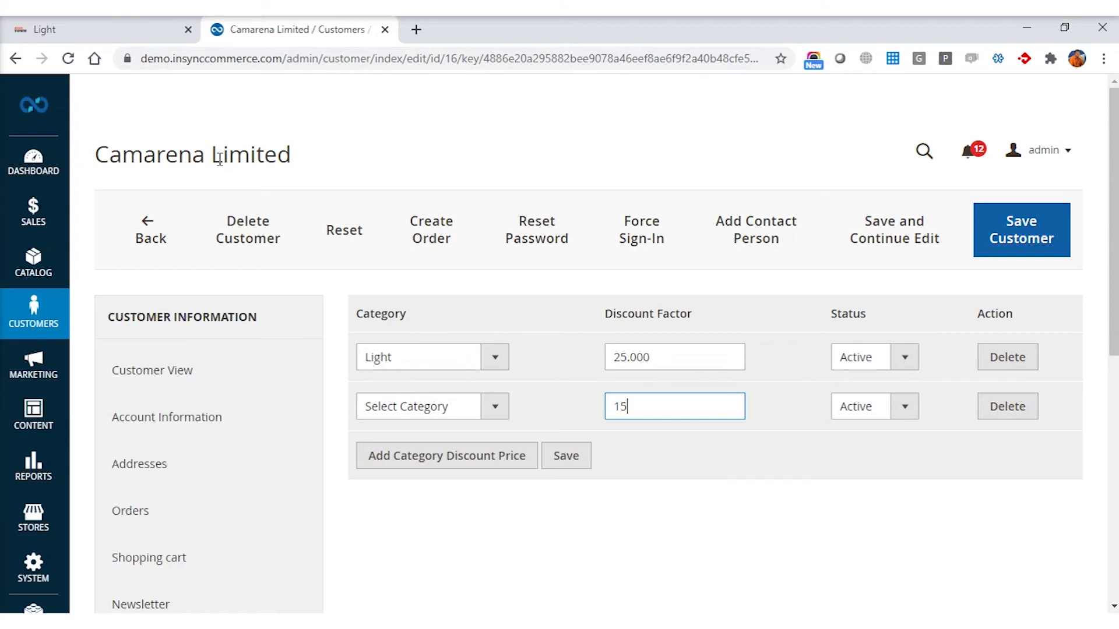
Step: Reopen Camarena Limited's customer record from the customers list and show its Contact Persons
click(143, 244)
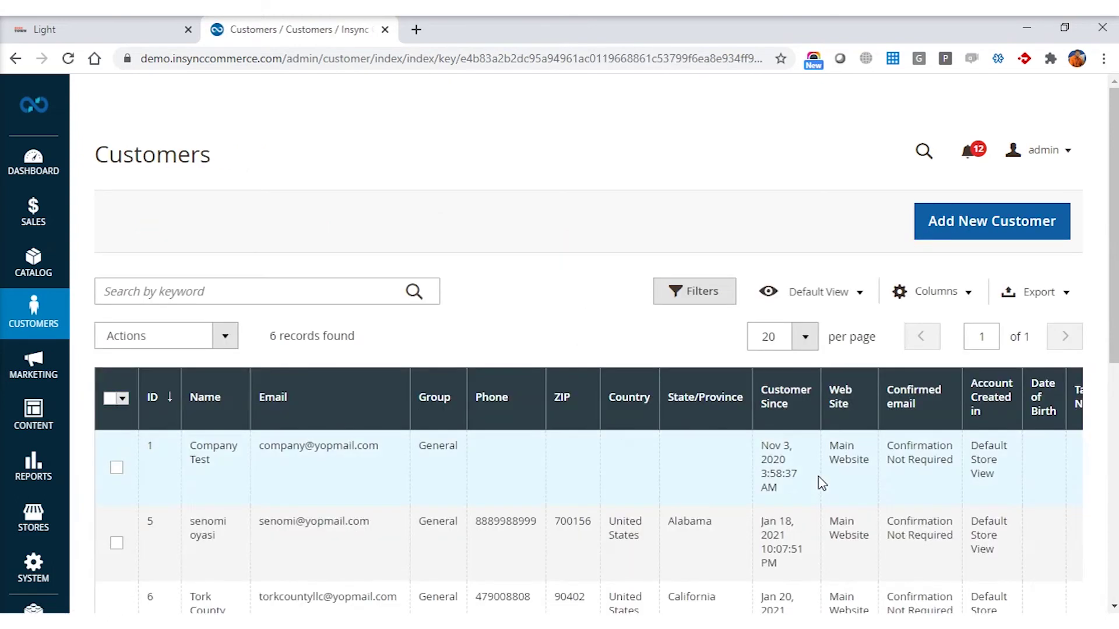
scroll(819, 480, down, 6)
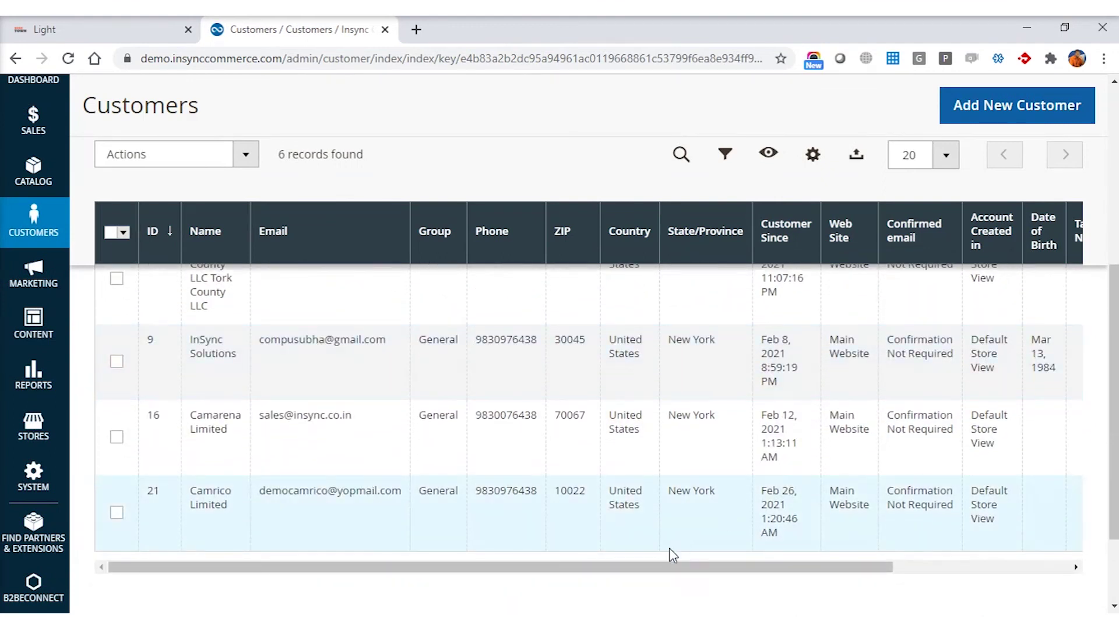
drag(674, 568, 874, 568)
click(1056, 416)
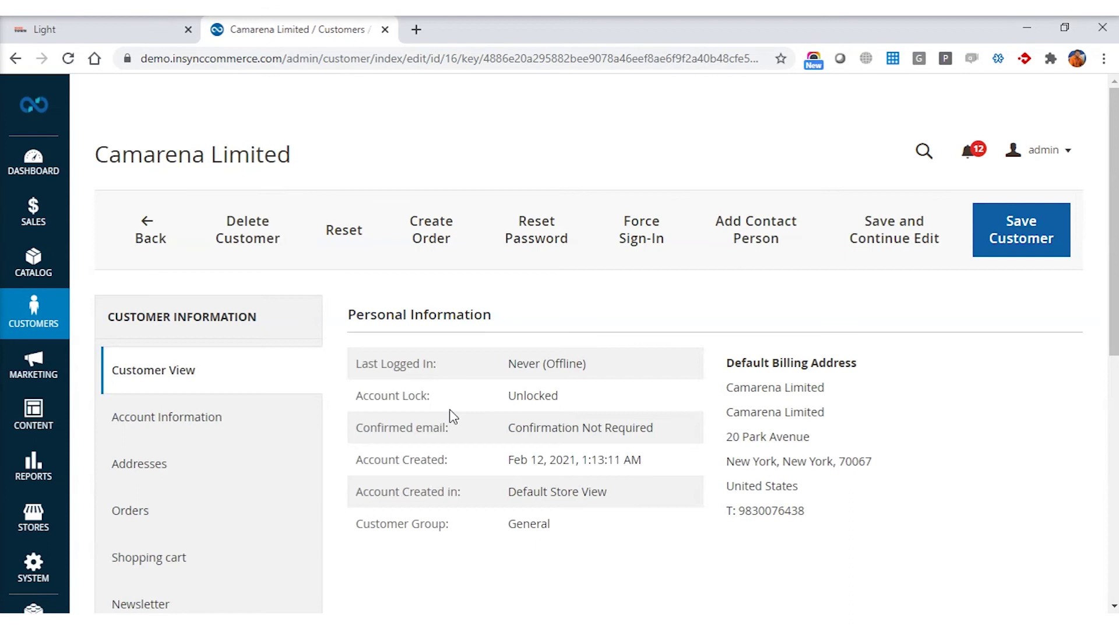
scroll(208, 471, down, 5)
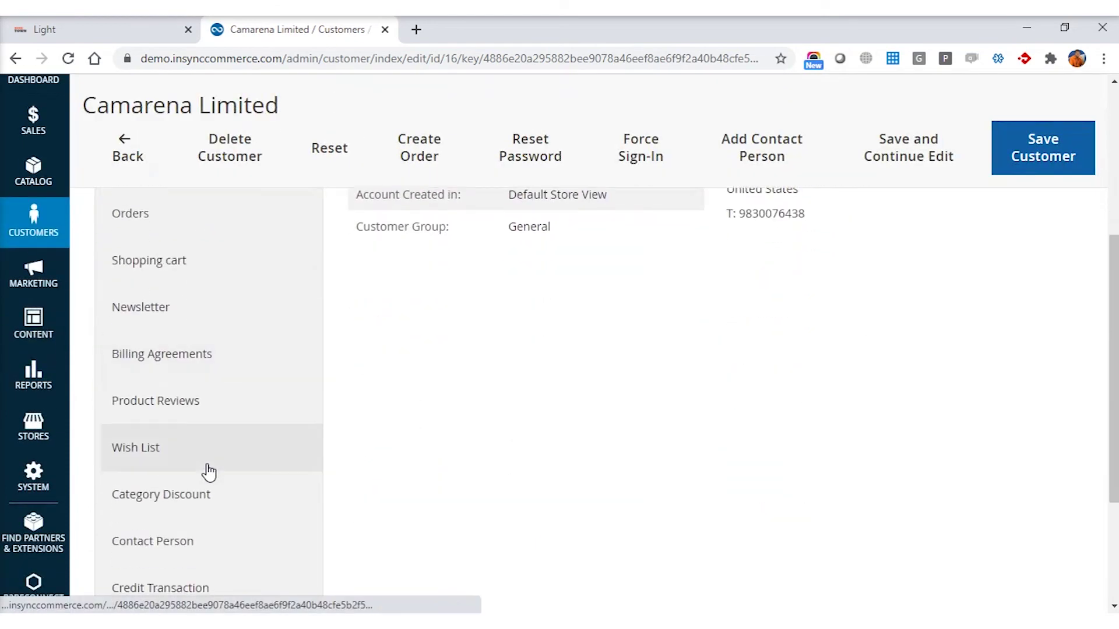
scroll(208, 471, down, 2)
click(180, 462)
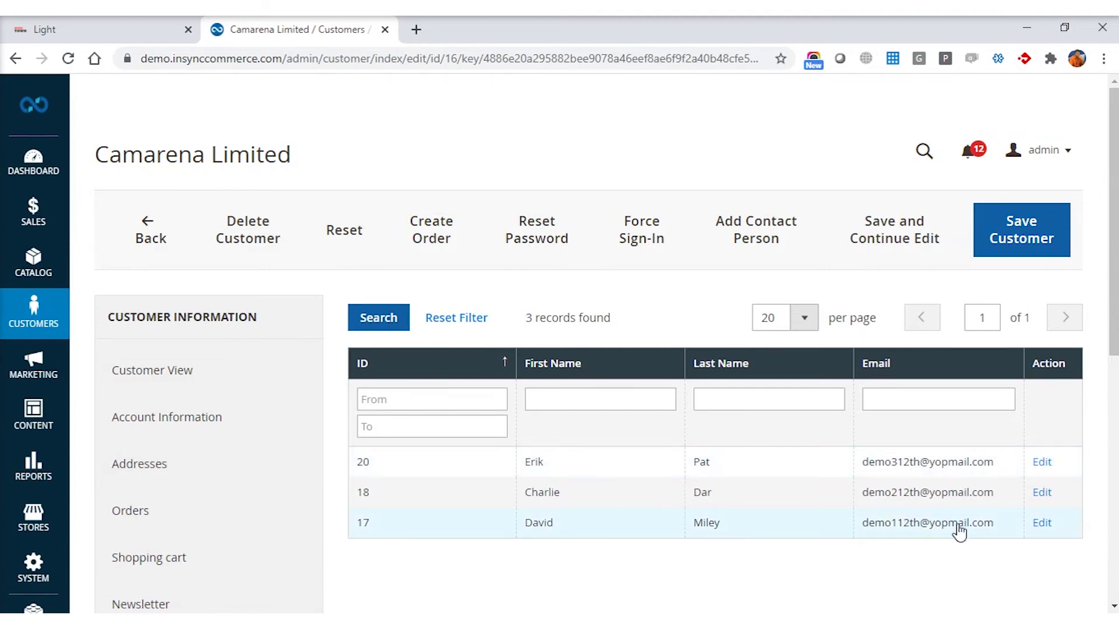
Step: Copy the third contact's e-mail address and go back to the storefront Light category tab
drag(994, 524, 863, 532)
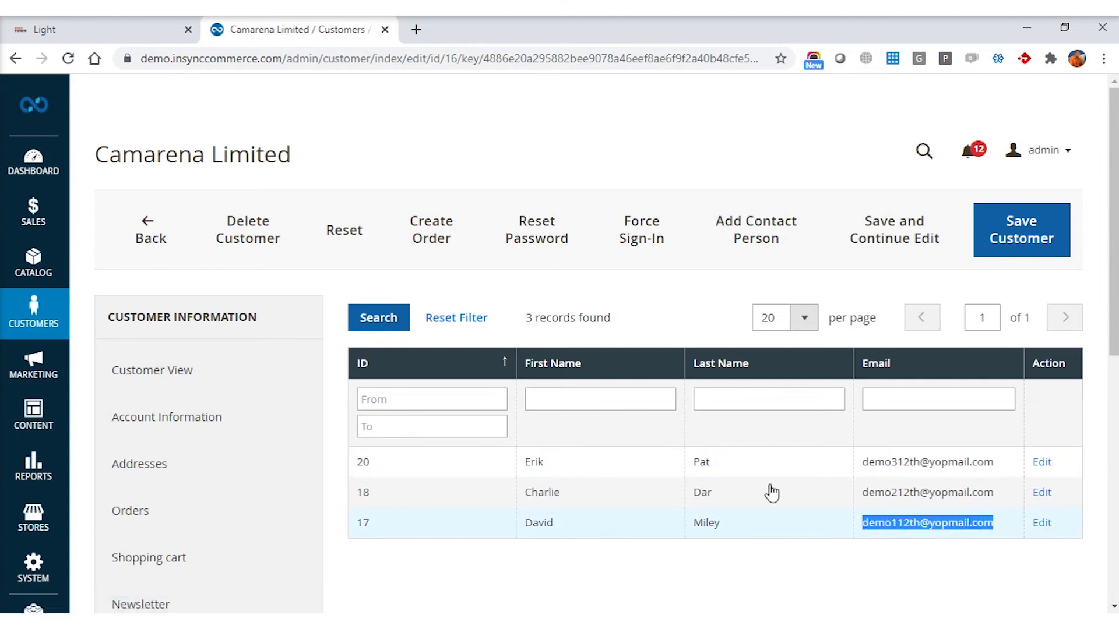
click(96, 16)
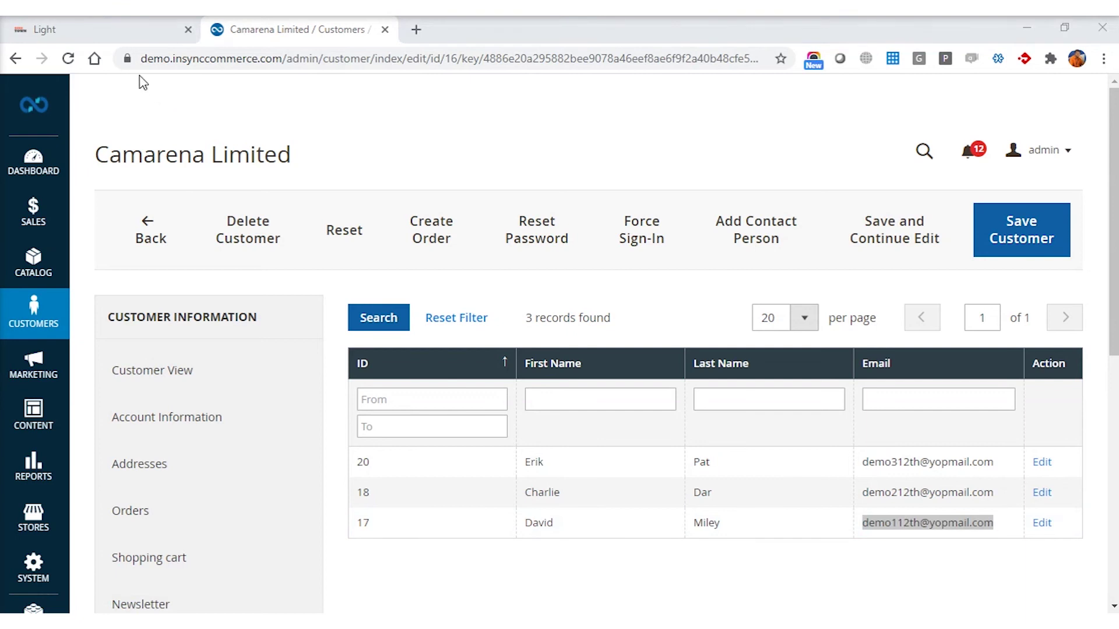
click(93, 29)
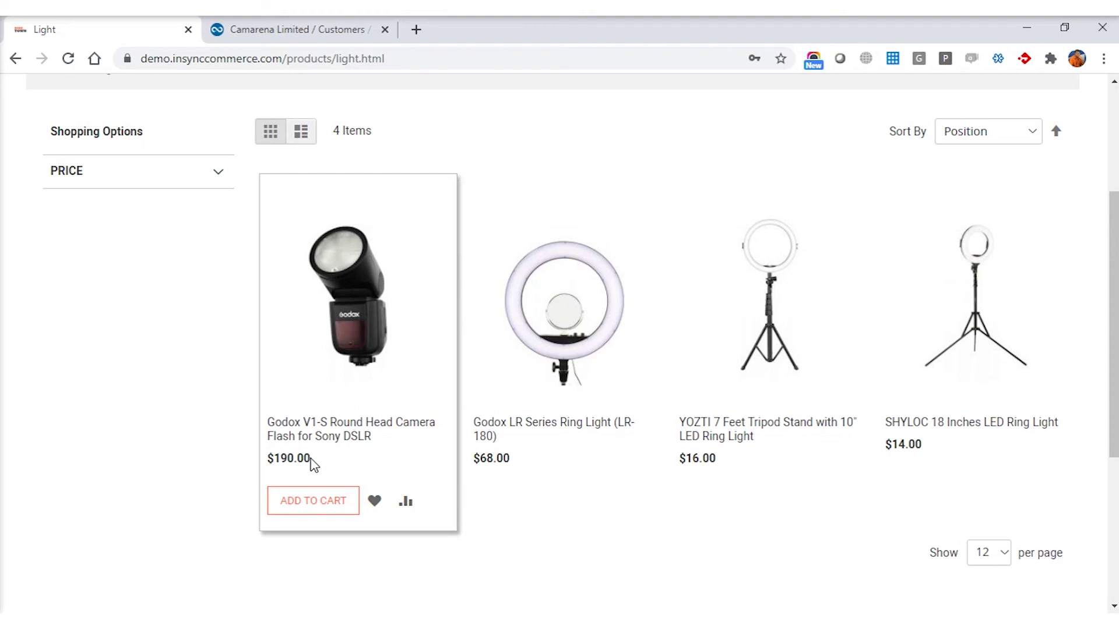
Step: Scroll to the top of the Light category page and open the storefront Login page
scroll(312, 465, up, 2)
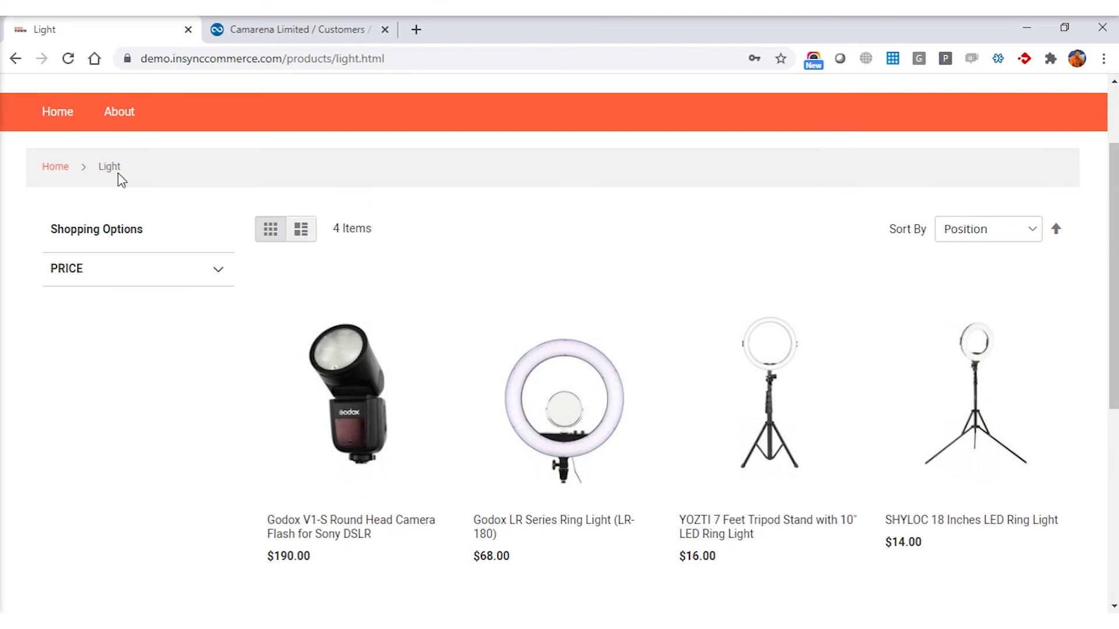
scroll(343, 508, down, 1)
scroll(343, 509, up, 3)
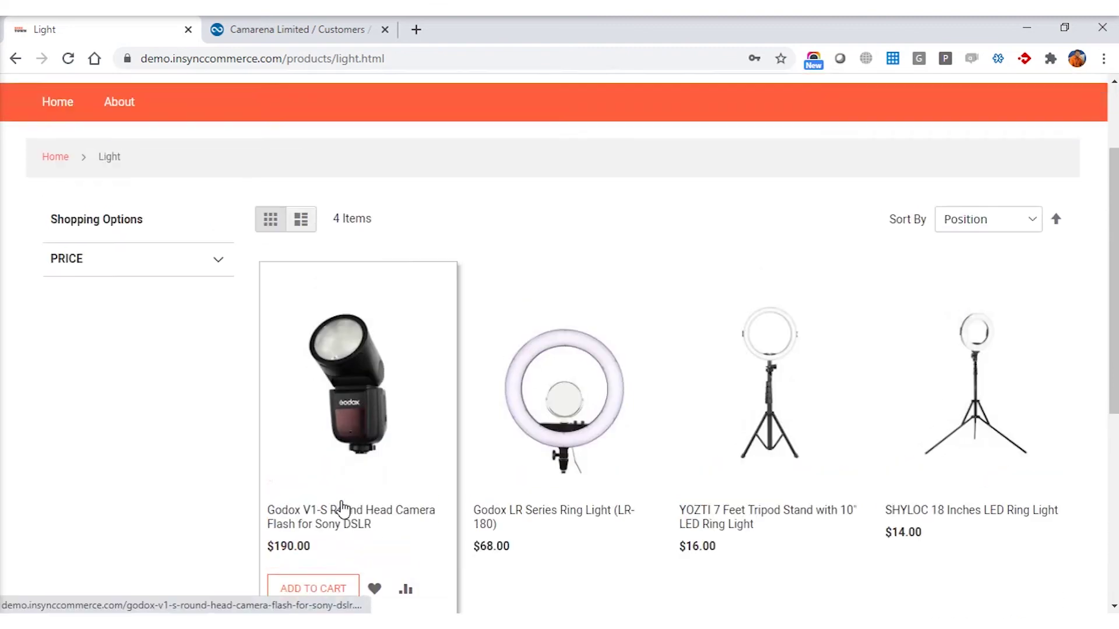
scroll(919, 375, up, 1)
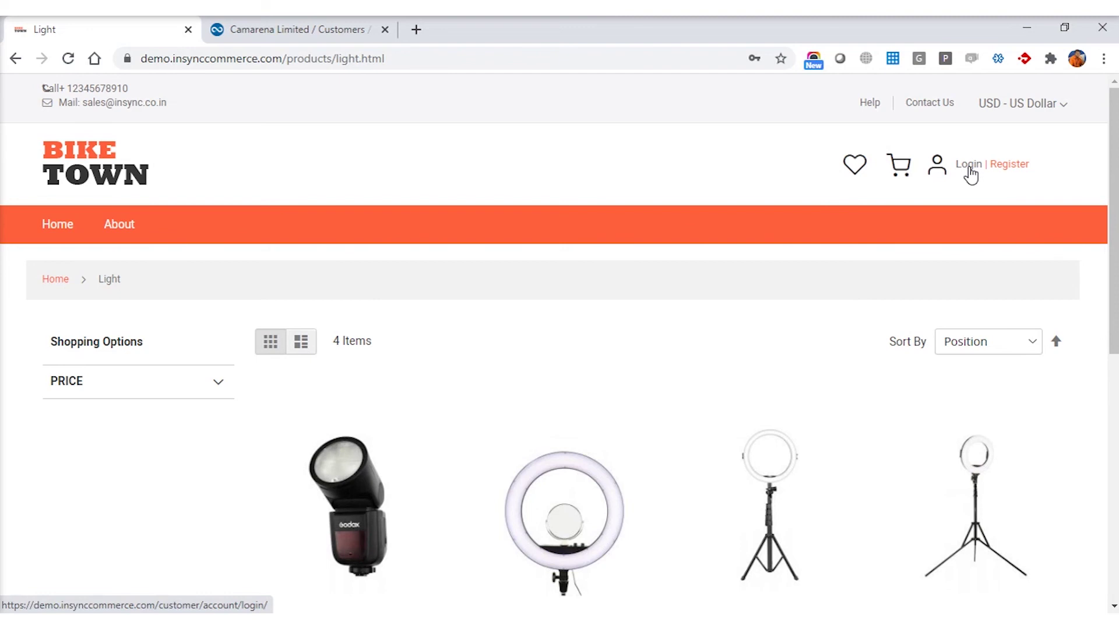
click(970, 169)
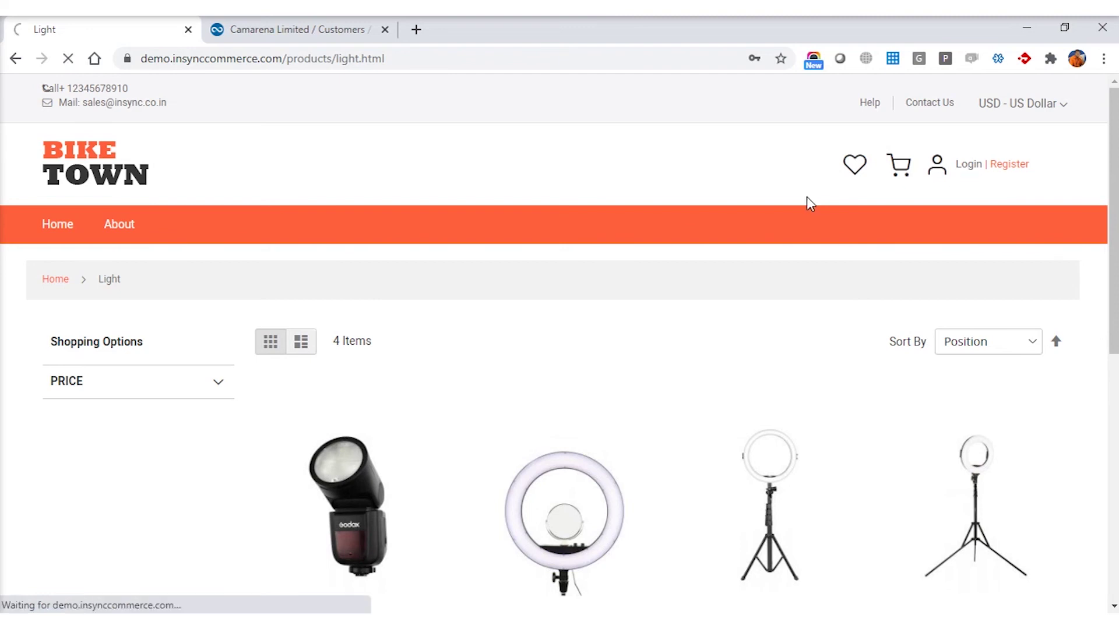
Step: Sign in with the pasted contact e-mail and the contact's password, then go to the storefront home page
double_click(46, 424)
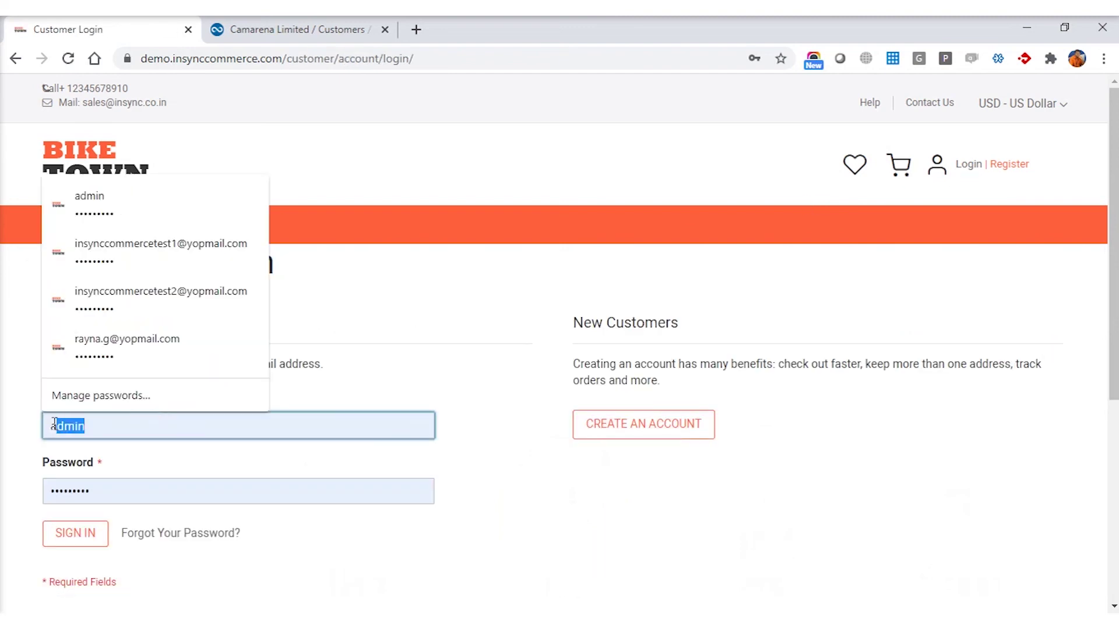
key(ctrl+v)
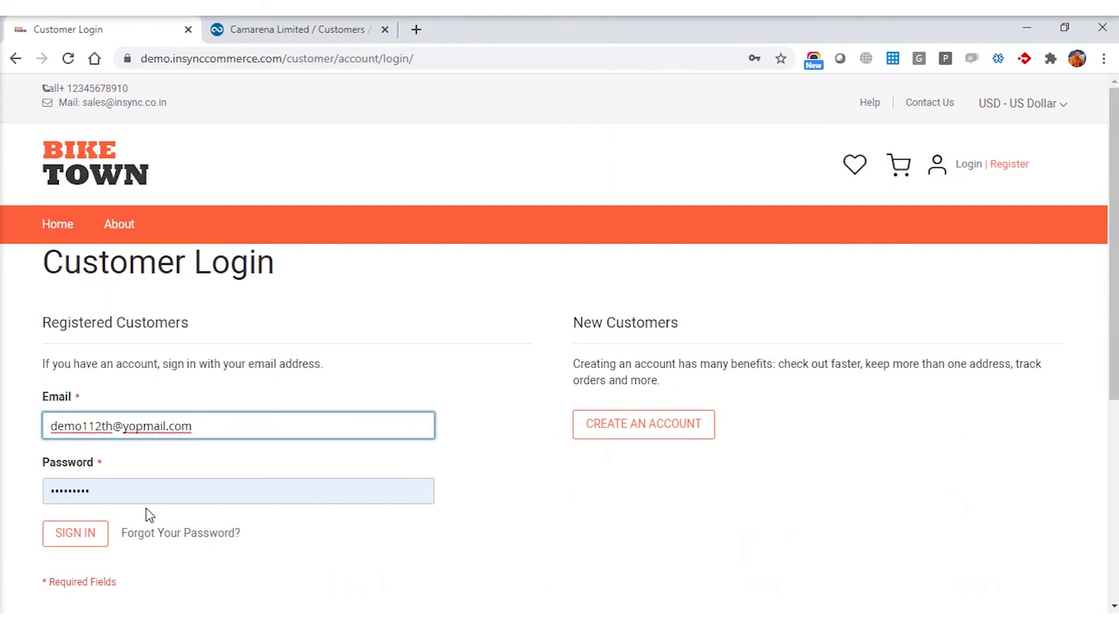
click(135, 494)
double_click(53, 495)
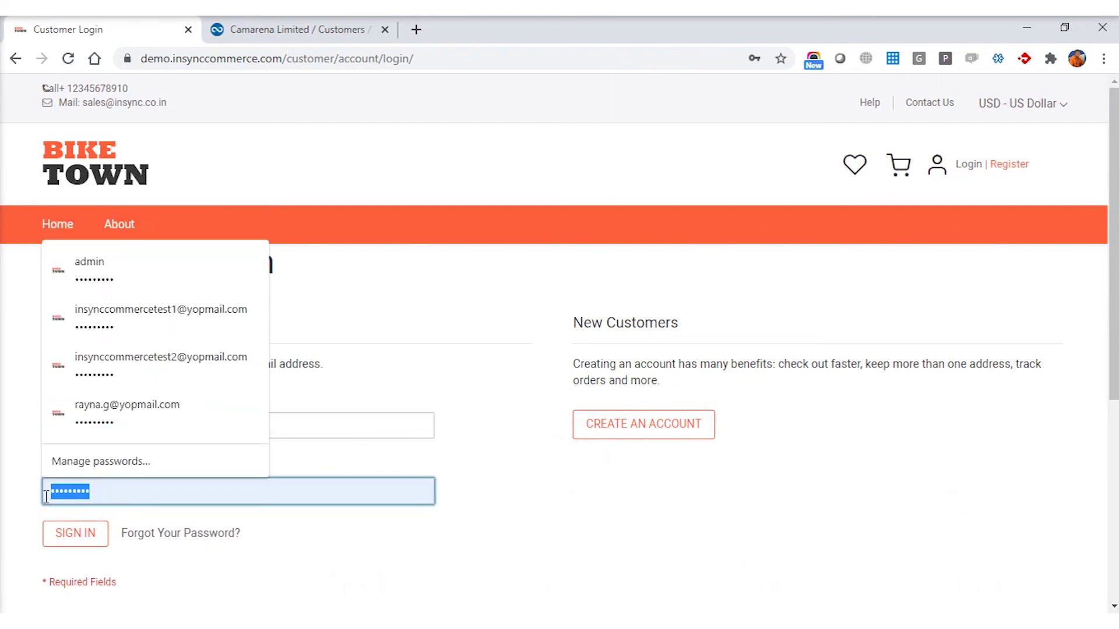
text(123)
text(****)
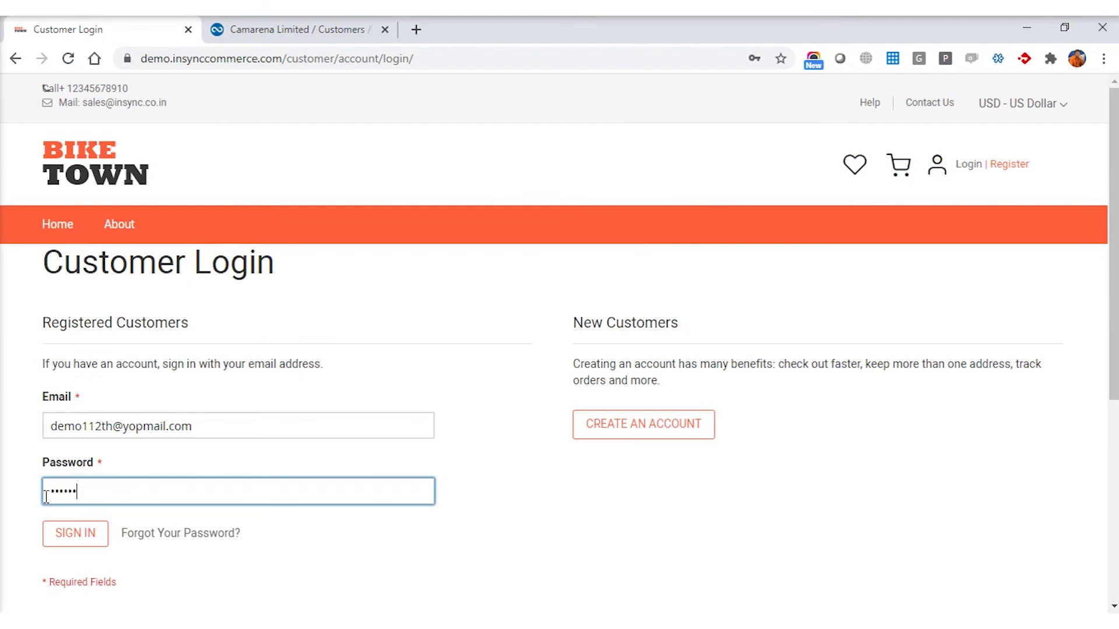
click(69, 541)
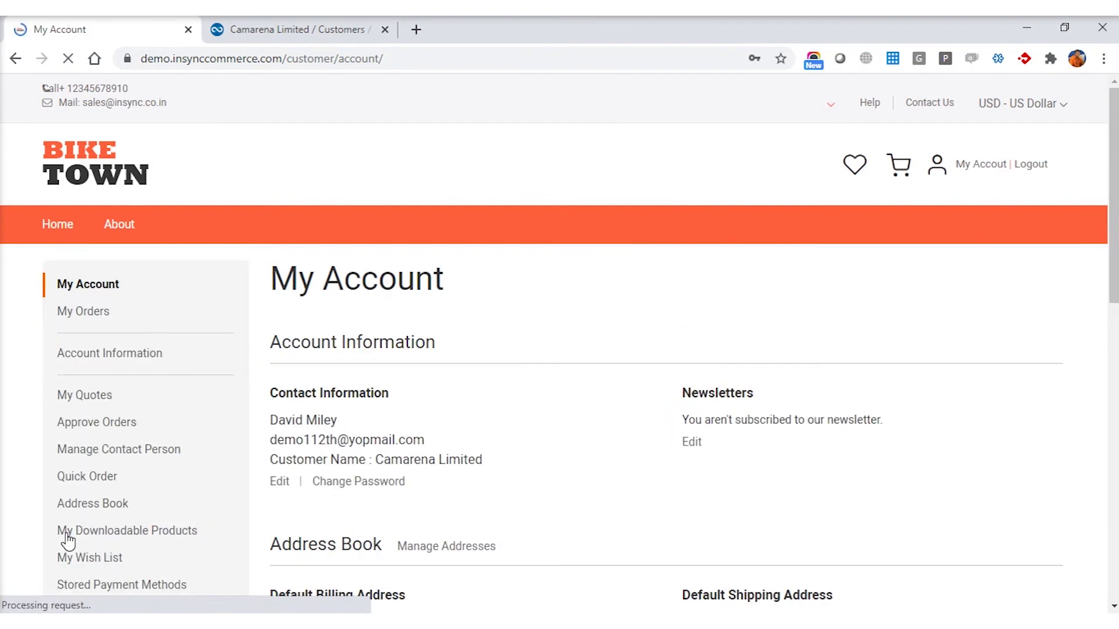
click(100, 179)
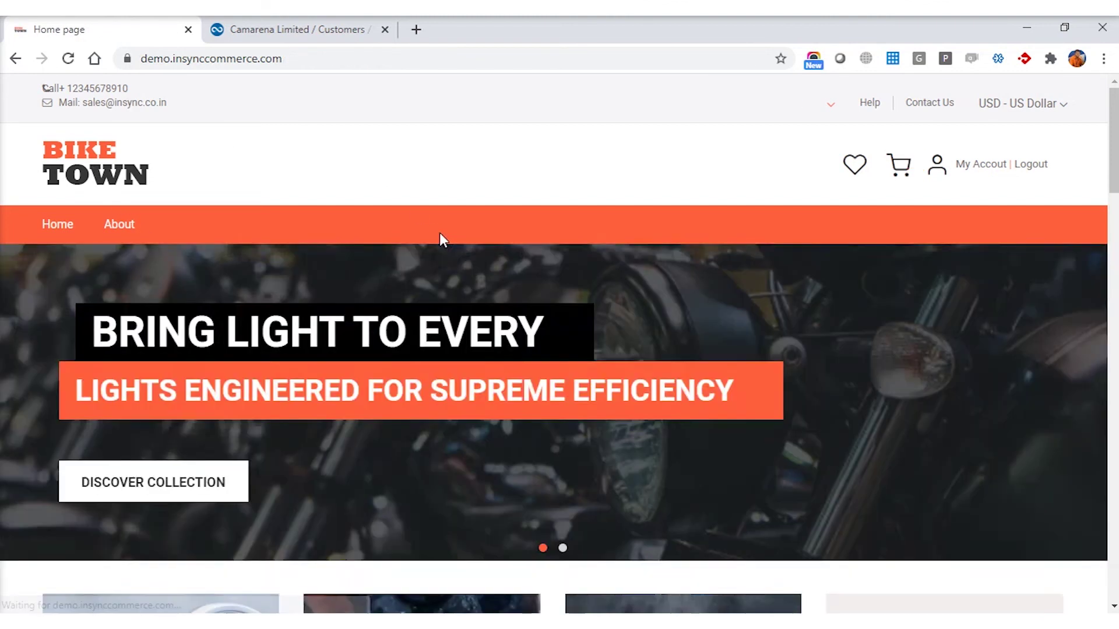
Step: Filter products to Light and confirm discounted prices $142.50, $51.00, $12.00 and $10.50
click(176, 493)
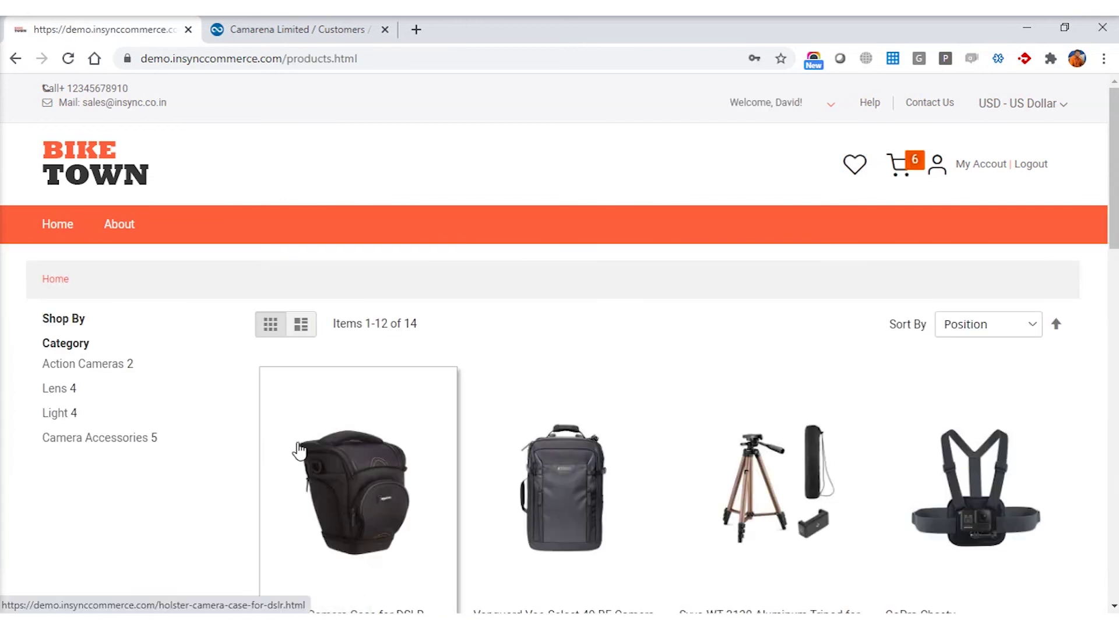
scroll(242, 450, down, 1)
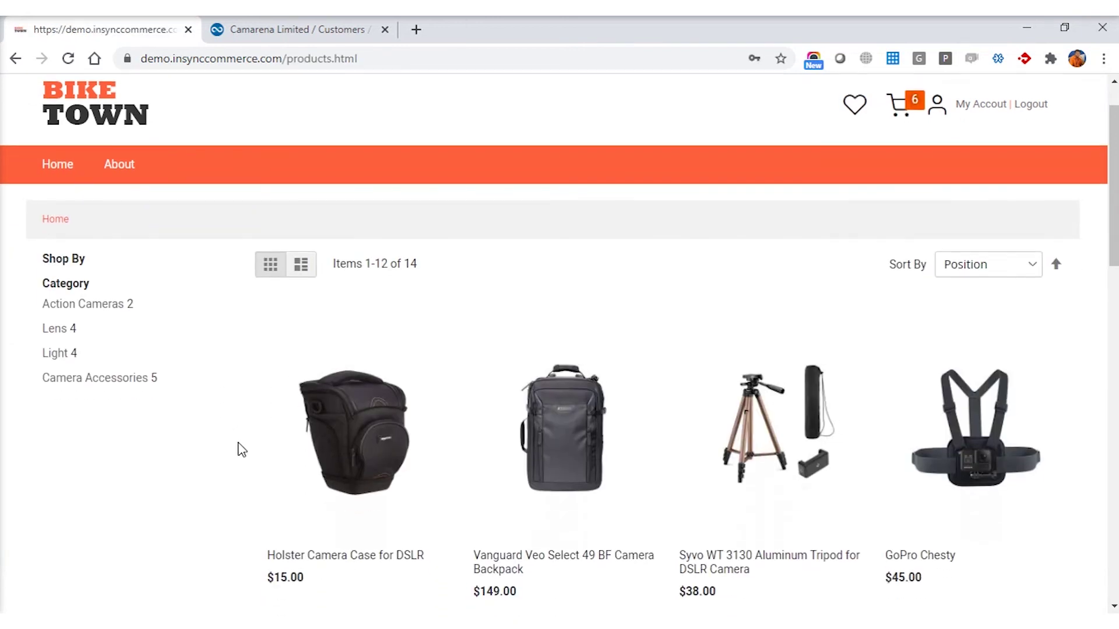
click(57, 358)
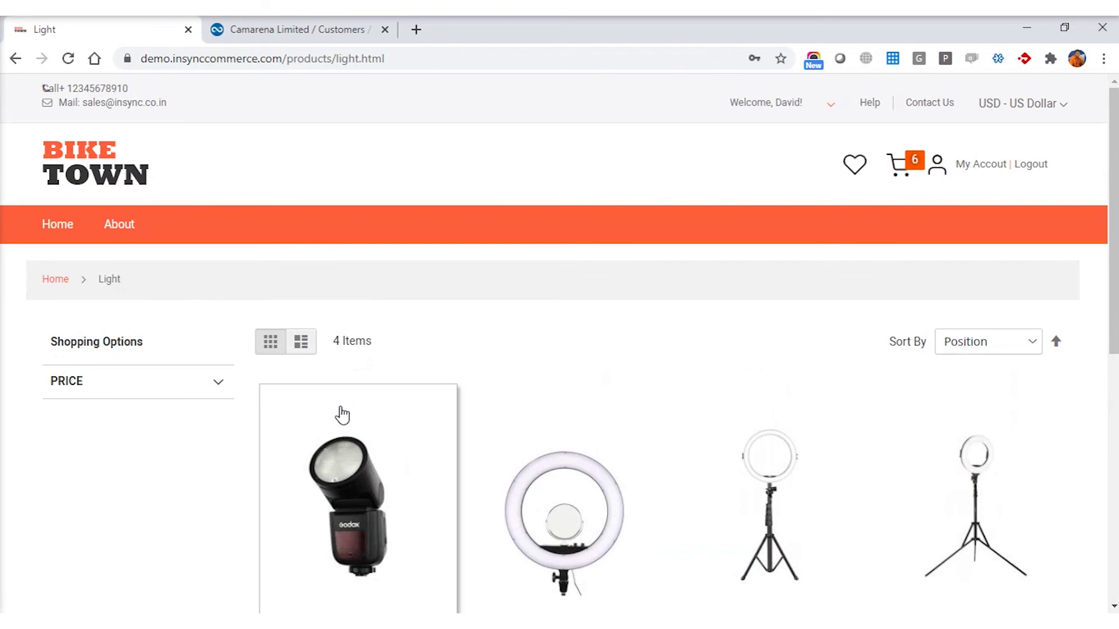
scroll(504, 382, down, 1)
scroll(505, 384, up, 1)
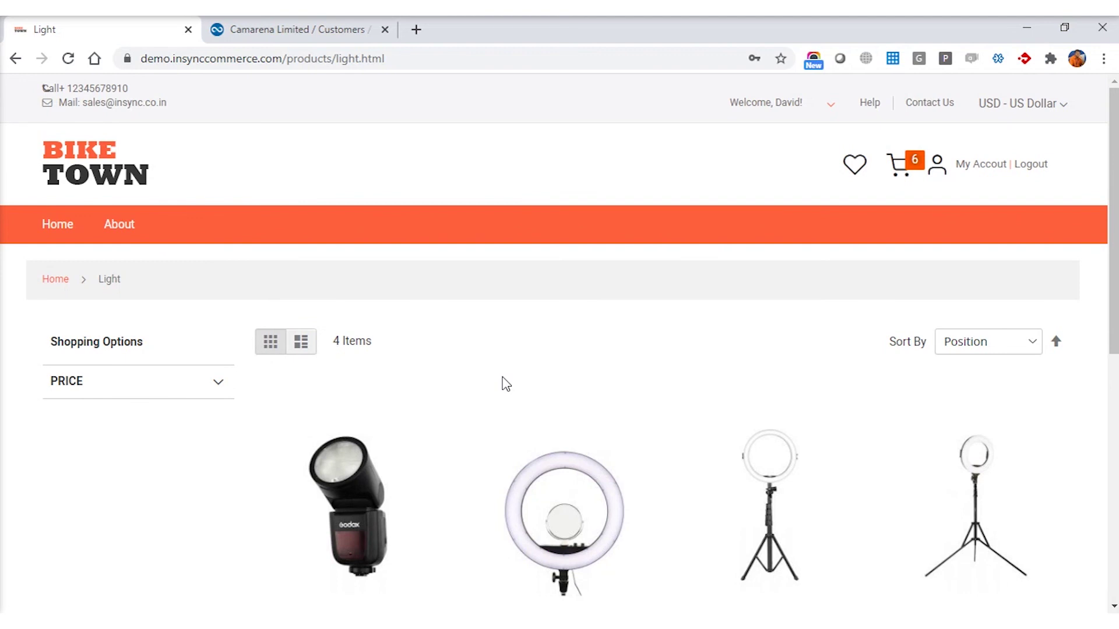
scroll(506, 384, down, 4)
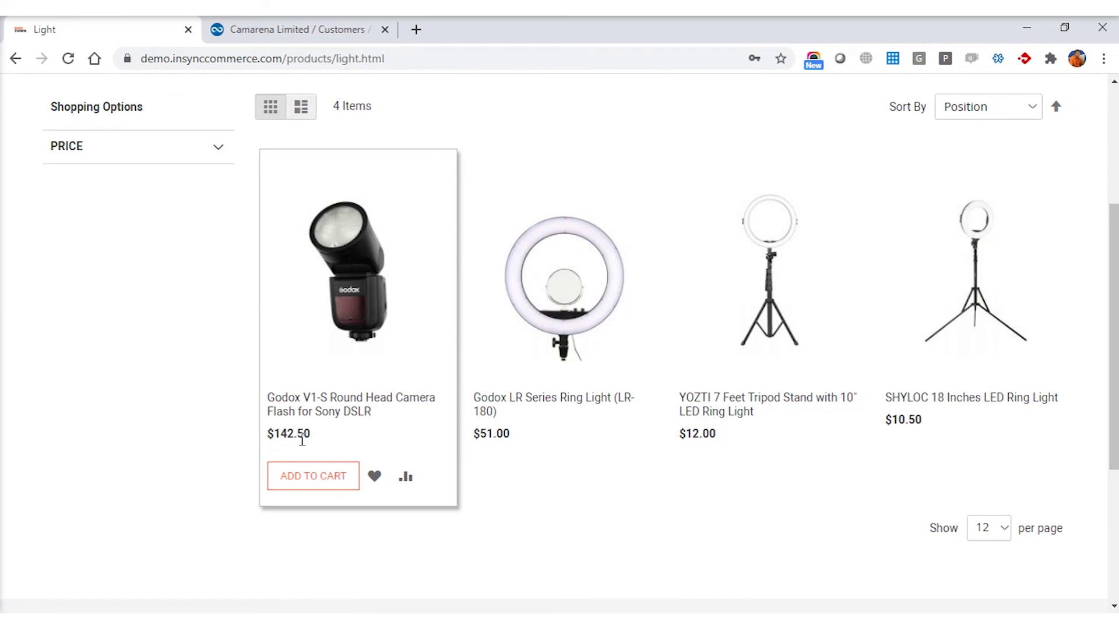
scroll(302, 441, up, 4)
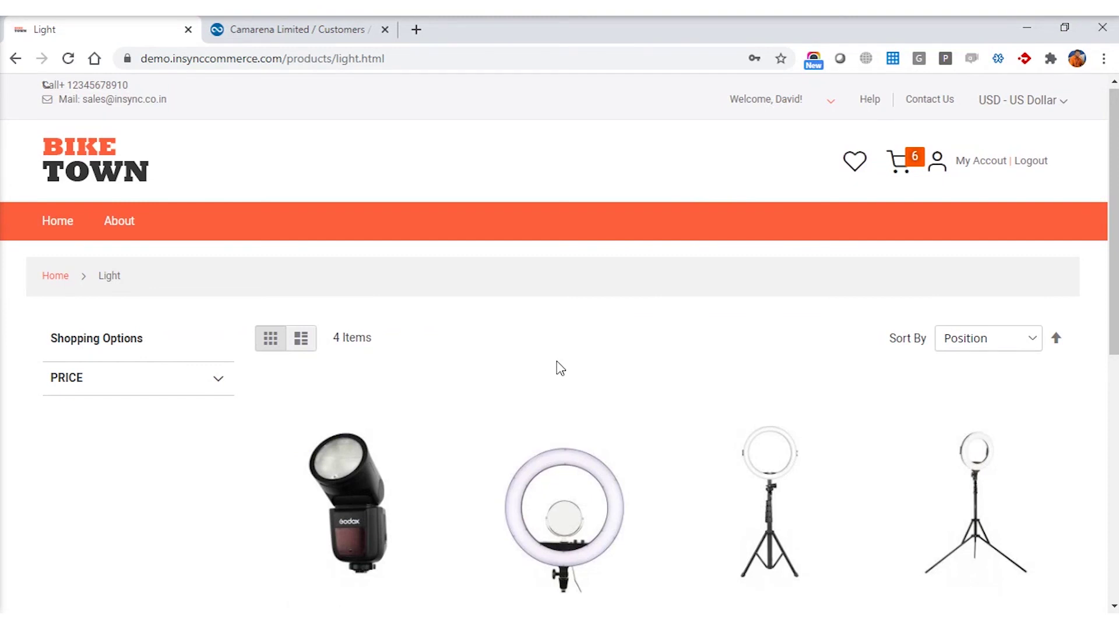
scroll(559, 369, down, 3)
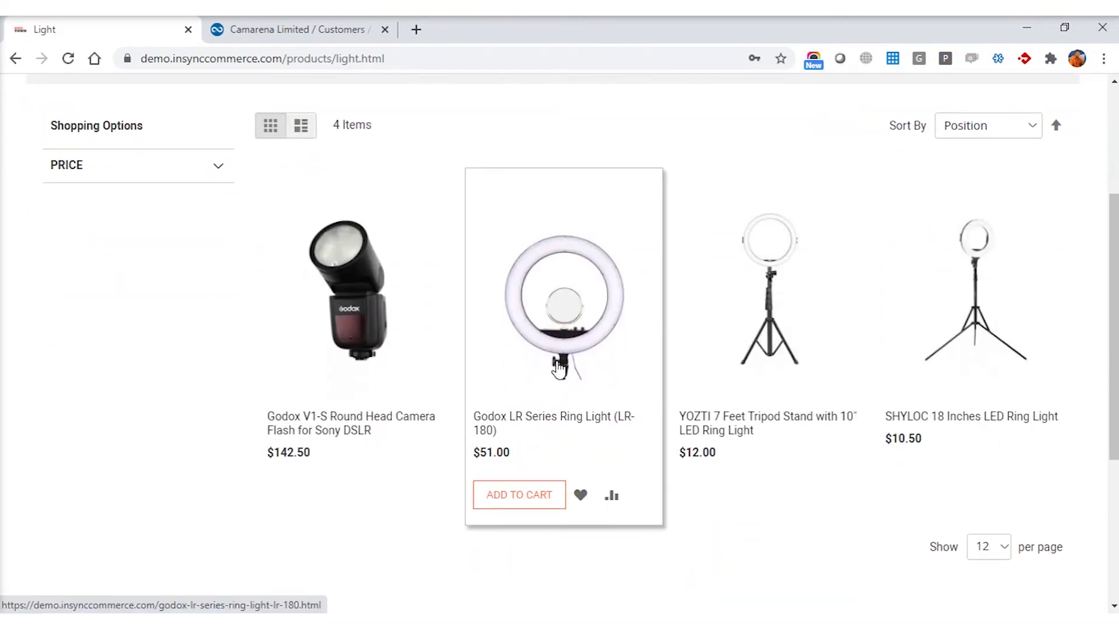